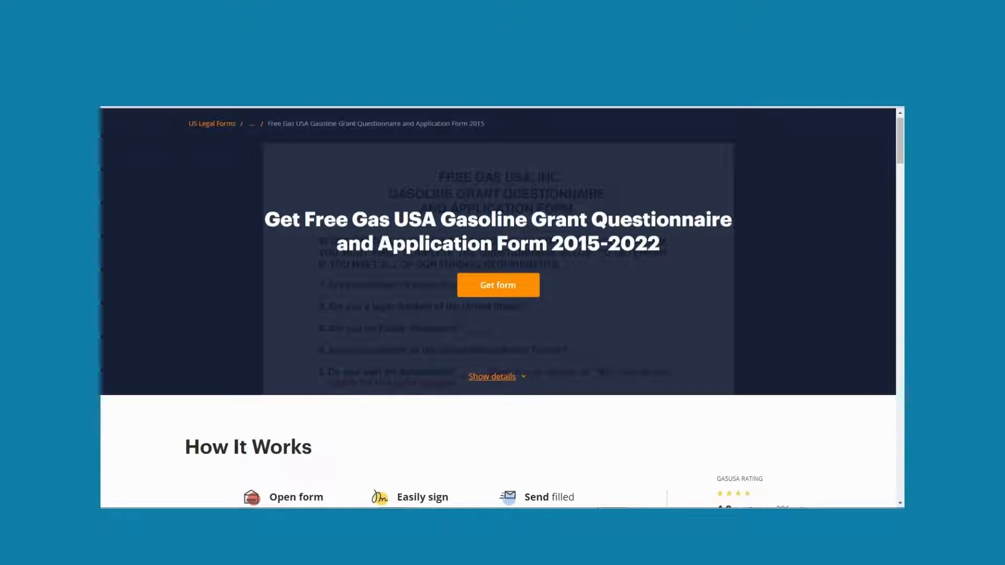
Show the gasoline grant form's details and read the How It Works and fill-out instructions on the form page
{"action": "left_click", "coordinate": [492, 376]}
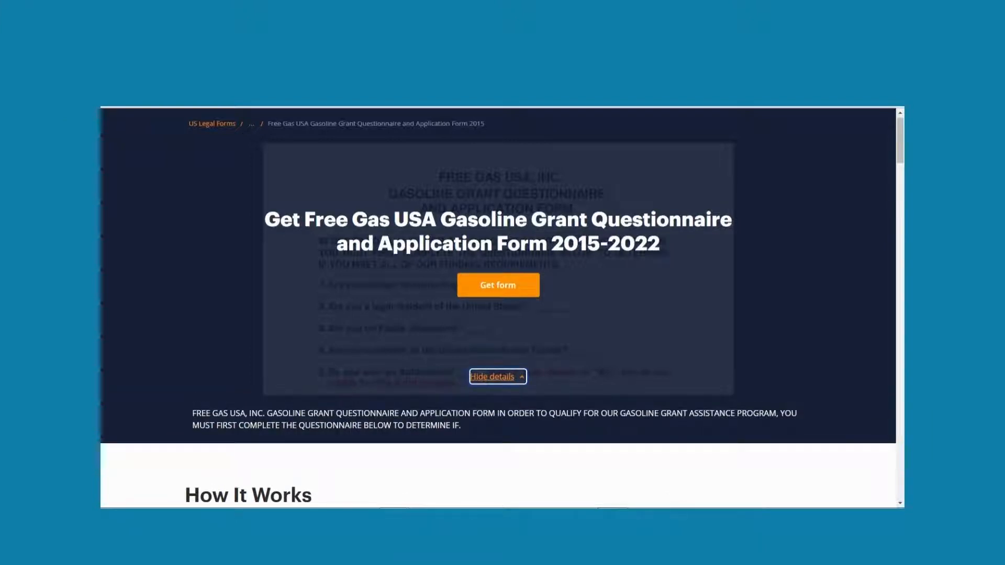
{"action": "key", "text": "Return"}
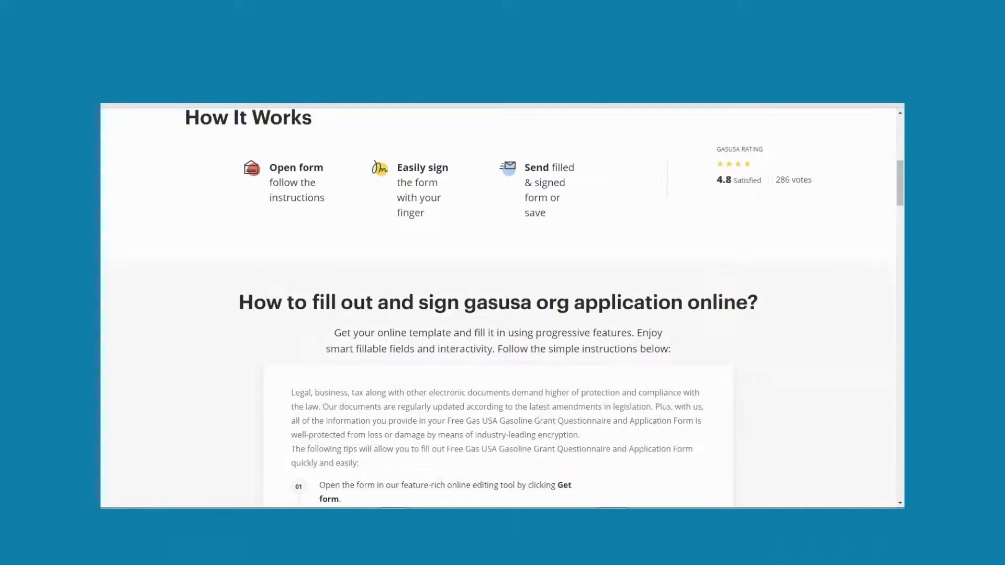
{"action": "scroll", "coordinate": [502, 304], "scroll_direction": "down", "scroll_amount": 5}
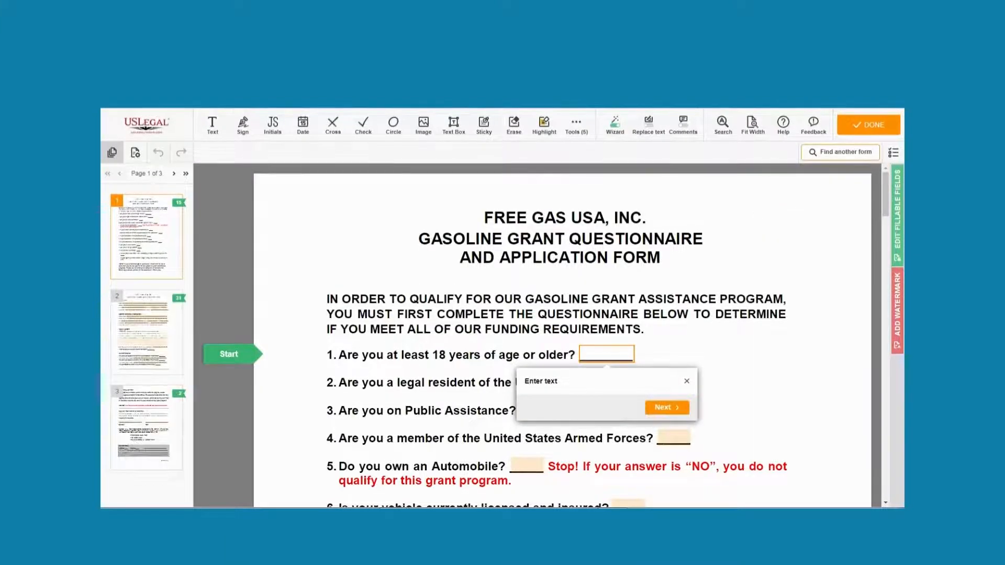
Answer "yes" to questionnaire questions 1, 2, 3, 5 and 6, and "no" to question 4 about Armed Forces membership
{"action": "type", "text": "yes"}
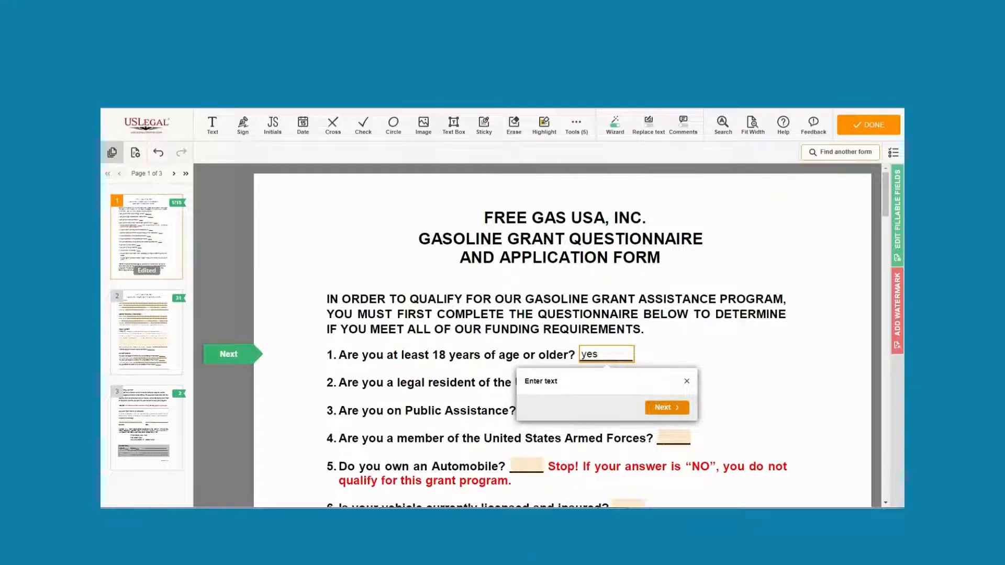
{"action": "left_click", "coordinate": [667, 408]}
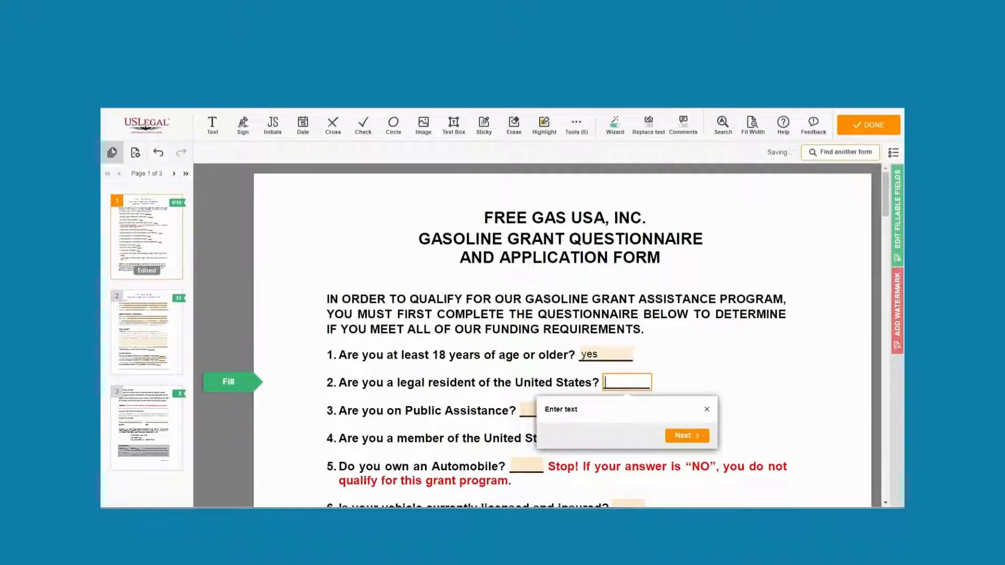
{"action": "type", "text": "yes"}
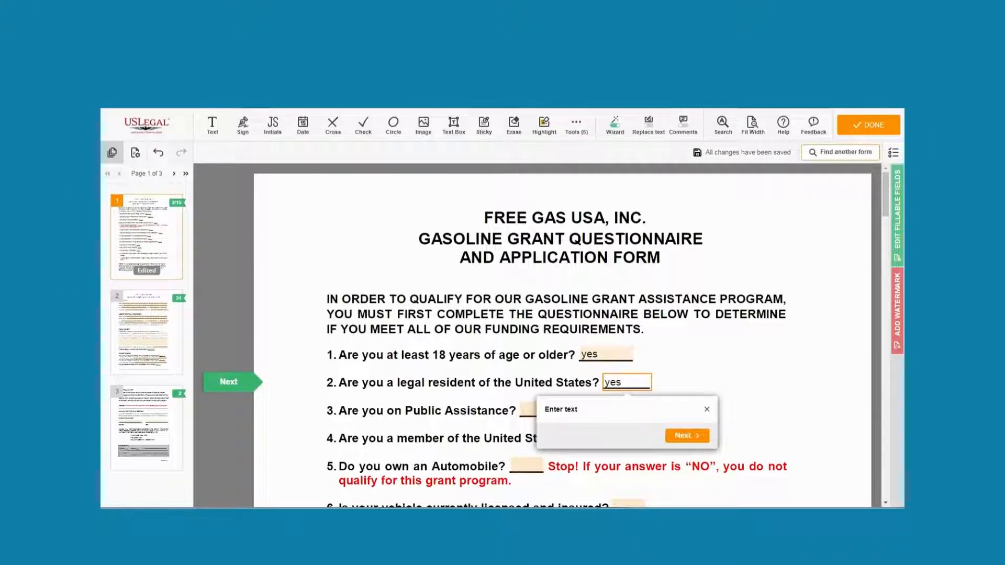
{"action": "left_click", "coordinate": [687, 436]}
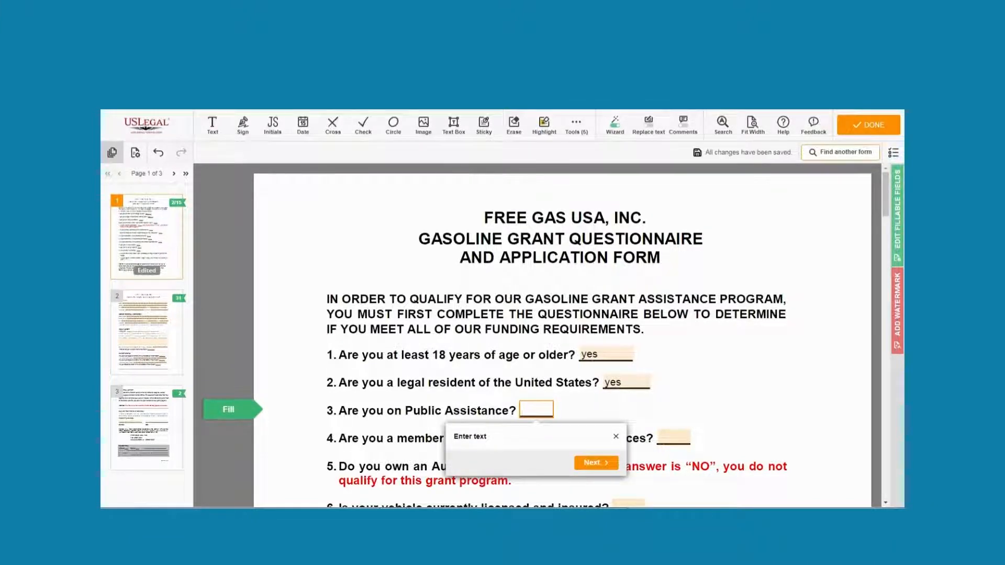
{"action": "type", "text": "yes"}
{"action": "left_click", "coordinate": [674, 439]}
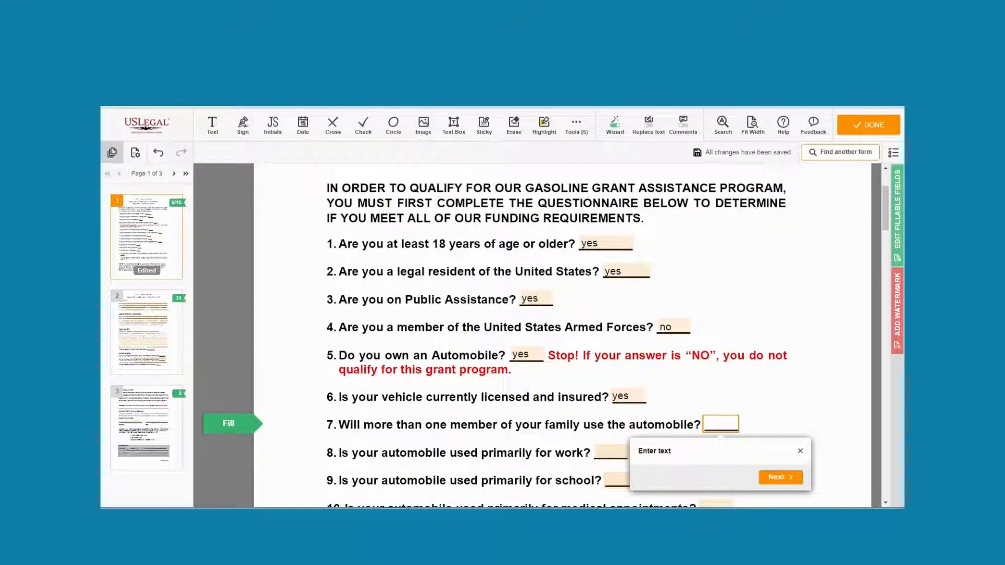
Enter "yes/no" for questions 7, 8 and 9 about automobile use by family members, for work and for school
{"action": "type", "text": "yes/no"}
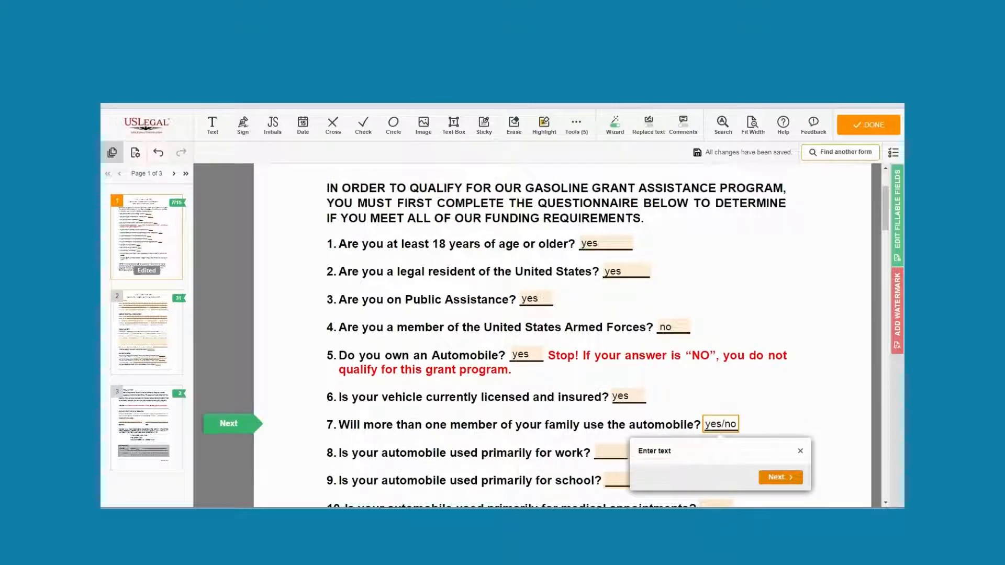
{"action": "key", "text": "Tab"}
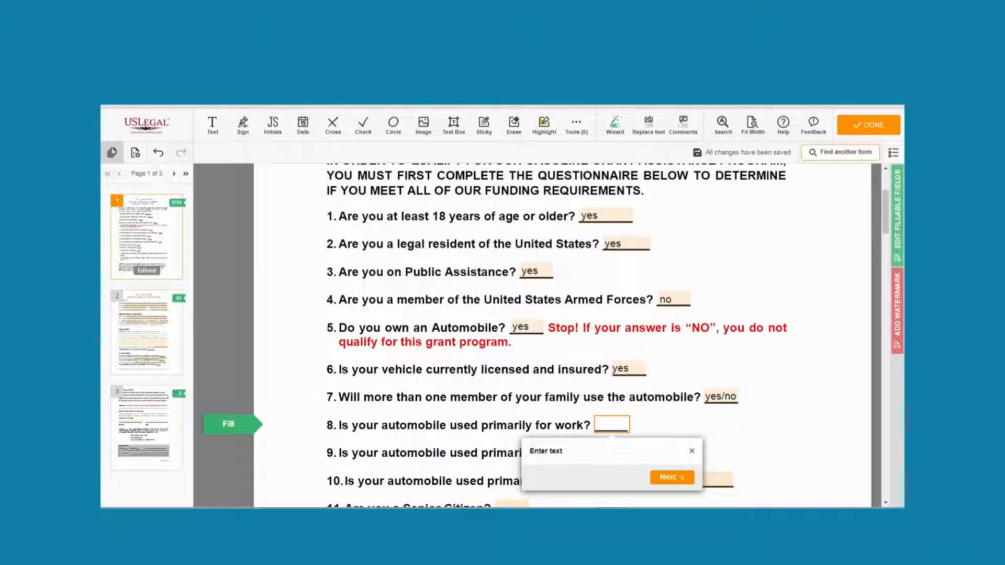
{"action": "type", "text": "yes"}
{"action": "key", "text": "BackSpace"}
{"action": "key", "text": "BackSpace"}
{"action": "key", "text": "BackSpace"}
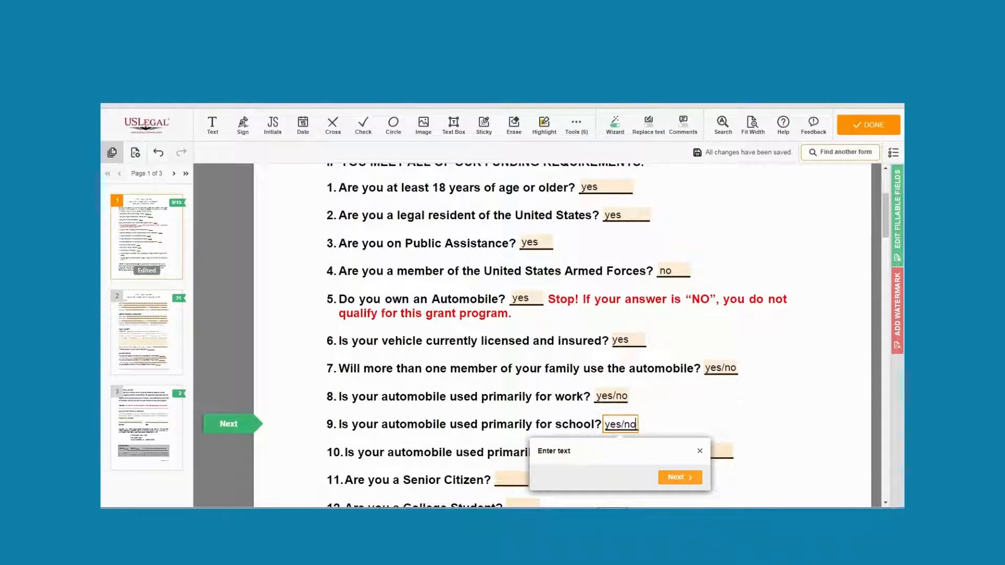
Enter "yes/no" for question 10 about medical appointments and question 11 about being a senior citizen
{"action": "left_click", "coordinate": [680, 478]}
{"action": "type", "text": "y"}
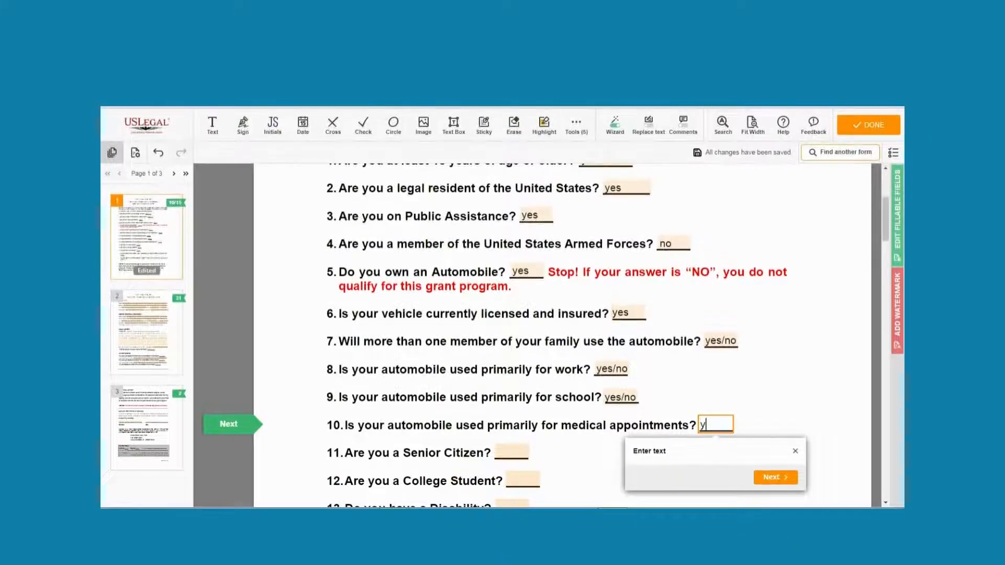
{"action": "type", "text": "es/no"}
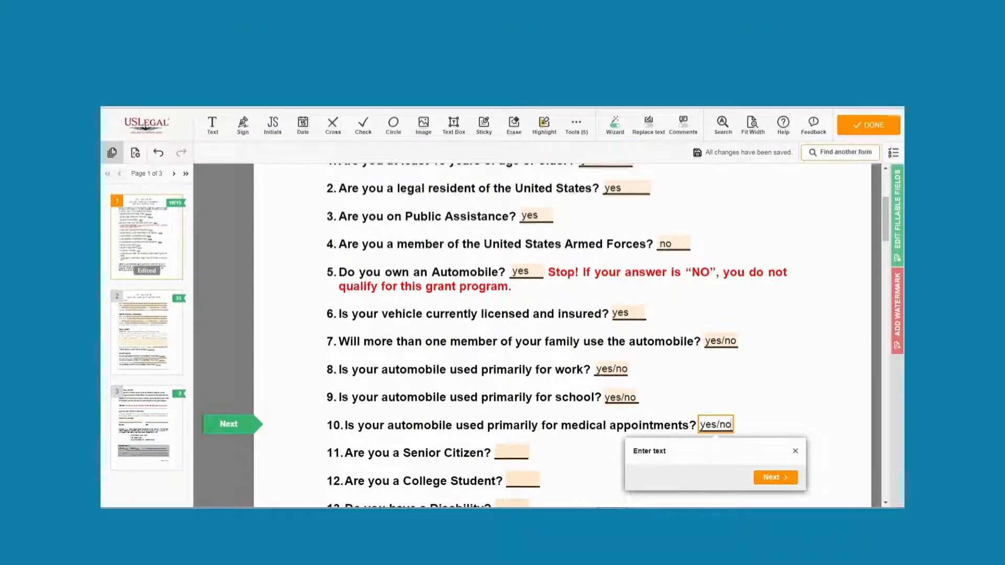
{"action": "key", "text": "Tab"}
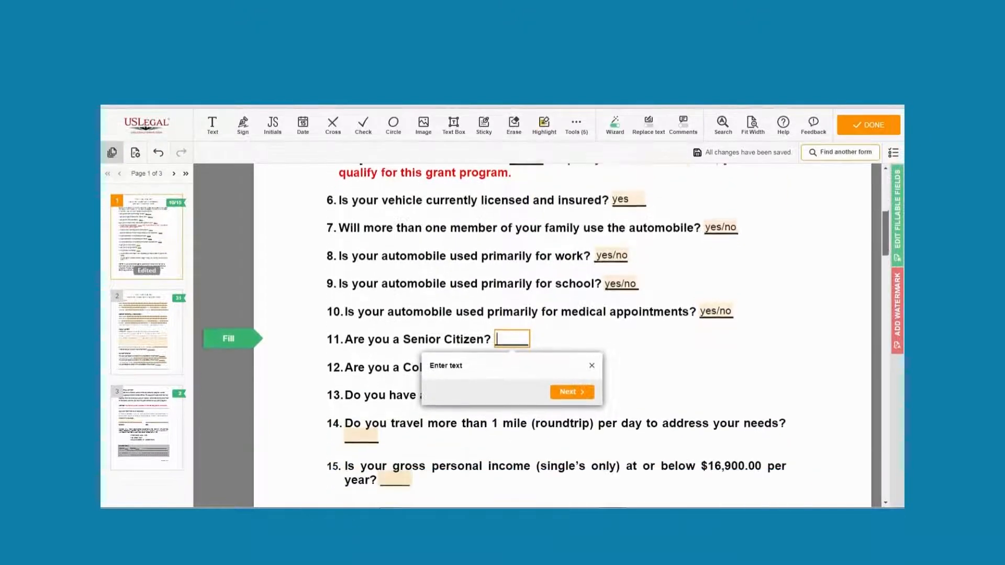
{"action": "type", "text": "yes/no"}
{"action": "key", "text": "Tab"}
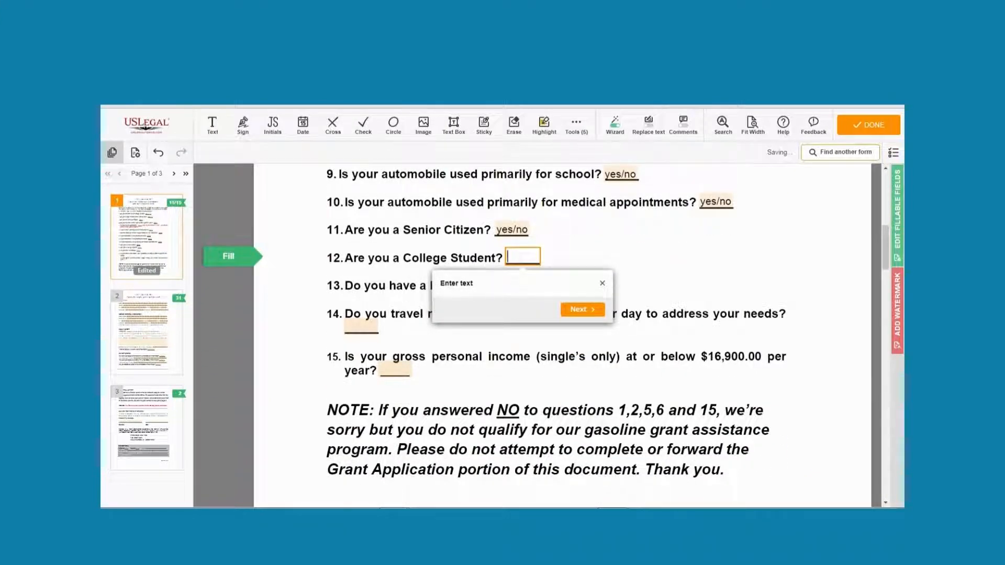
Enter "yes/no" for question 12 about being a college student and question 13 about having a disability
{"action": "type", "text": "y"}
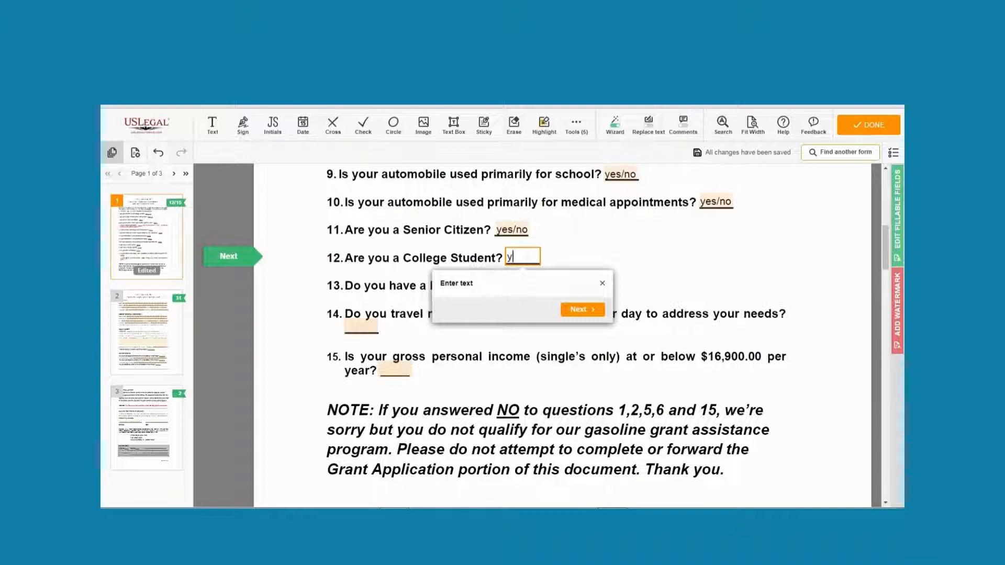
{"action": "type", "text": "es/no"}
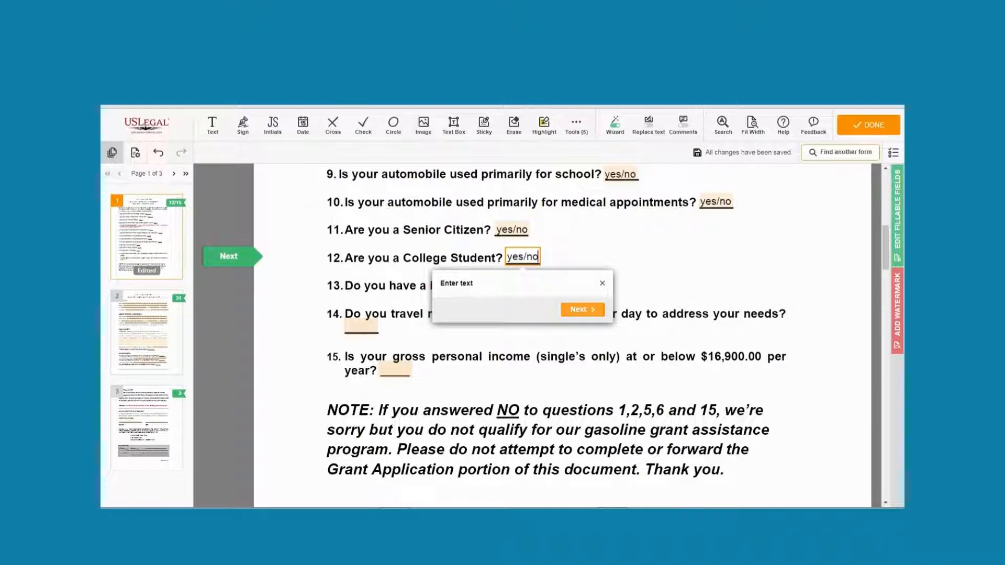
{"action": "key", "text": "BackSpace"}
{"action": "type", "text": "o"}
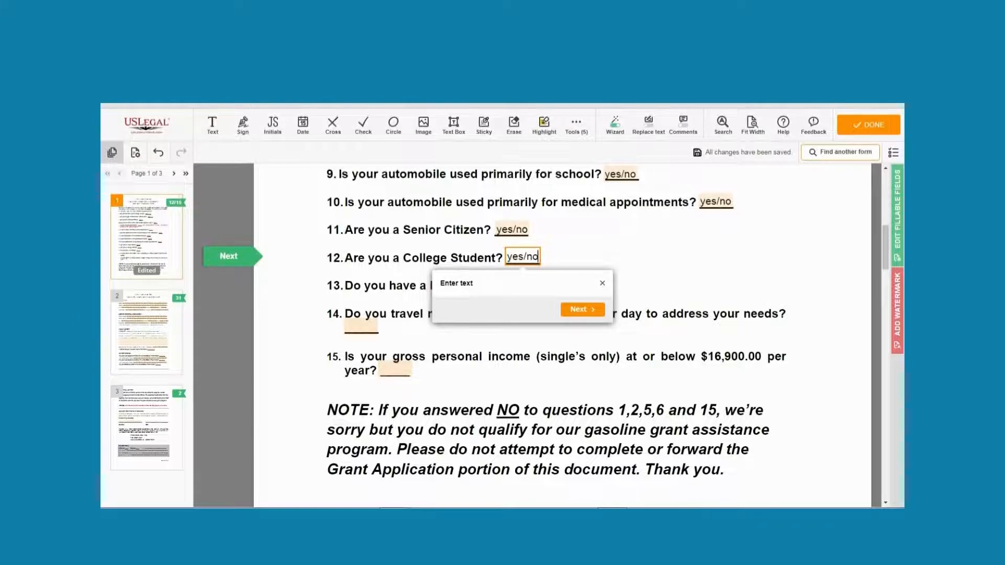
{"action": "key", "text": "BackSpace"}
{"action": "key", "text": "BackSpace"}
{"action": "type", "text": "no"}
{"action": "key", "text": "Tab"}
{"action": "type", "text": "y"}
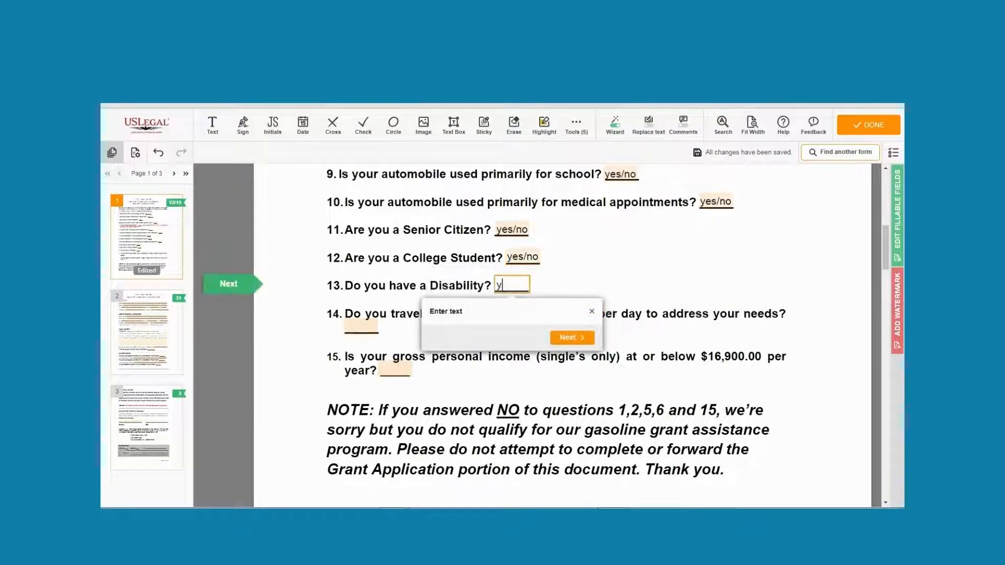
{"action": "type", "text": "es/no"}
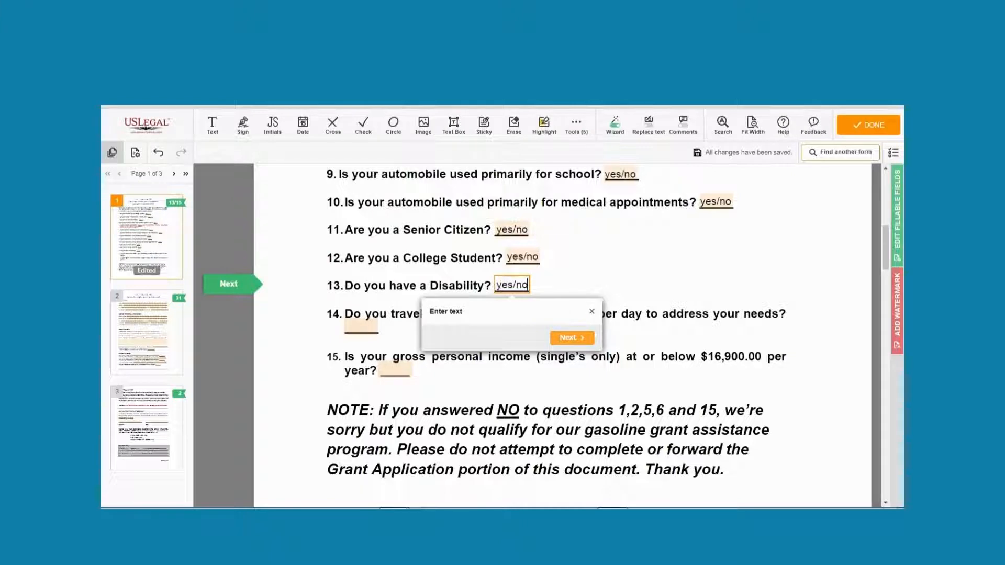
{"action": "key", "text": "Tab"}
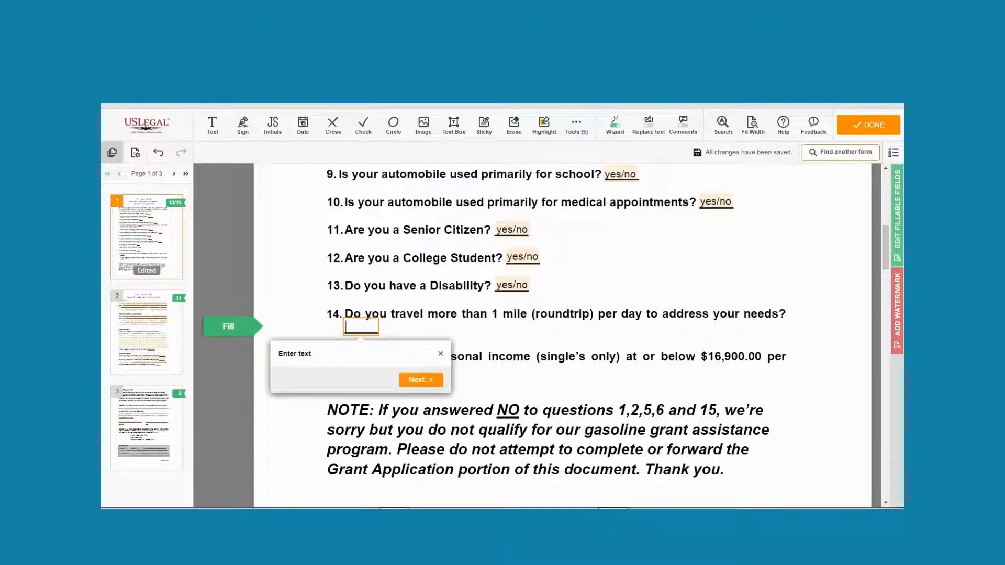
Enter "yes/no" for question 14 about daily travel and question 15 about gross personal income
{"action": "type", "text": "yes"}
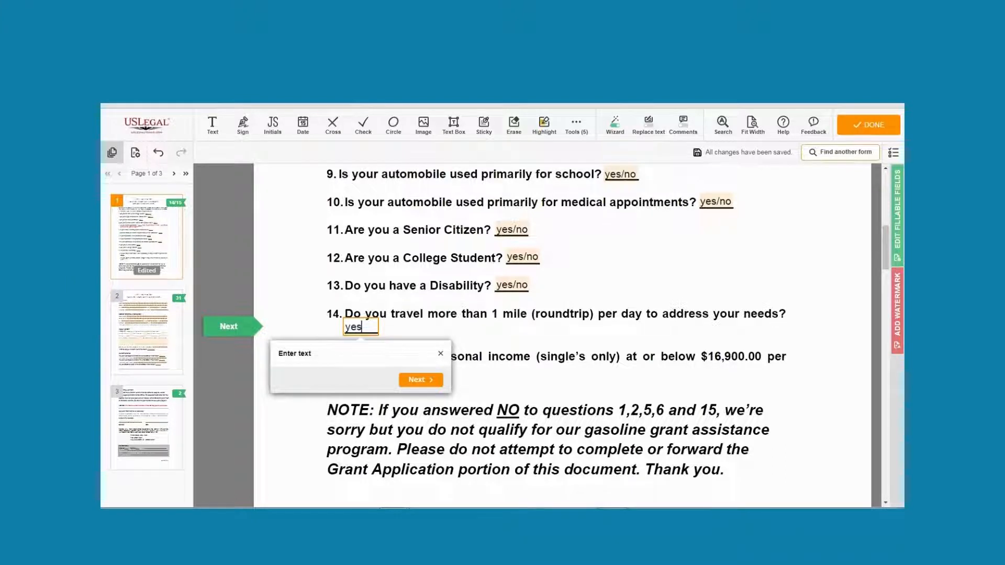
{"action": "type", "text": "/no"}
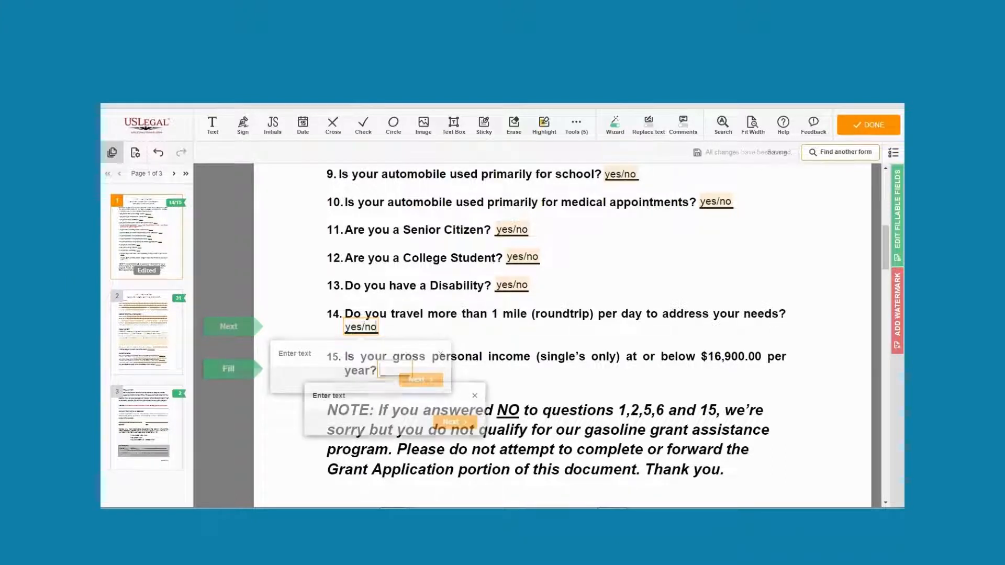
{"action": "key", "text": "Tab"}
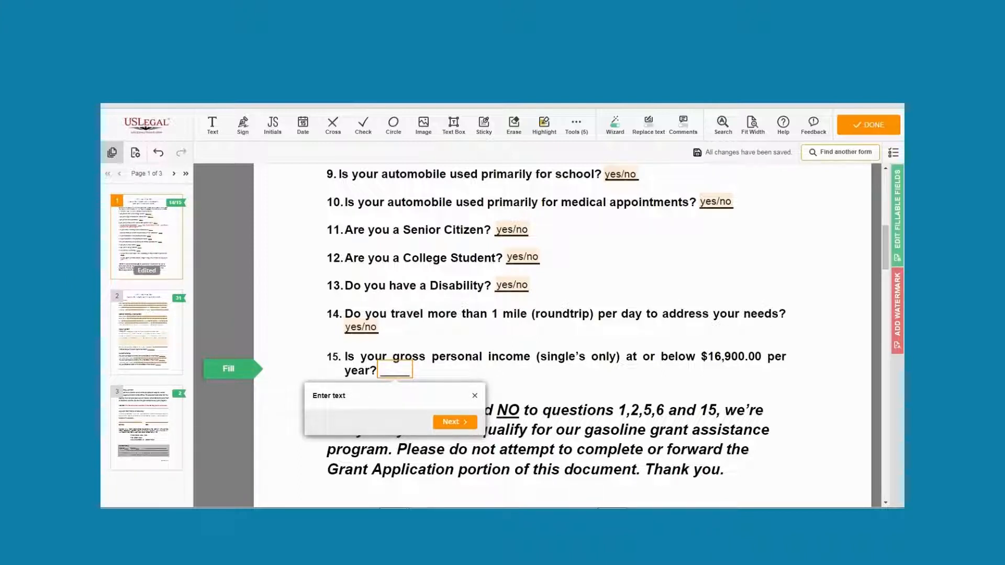
{"action": "type", "text": "yes/no"}
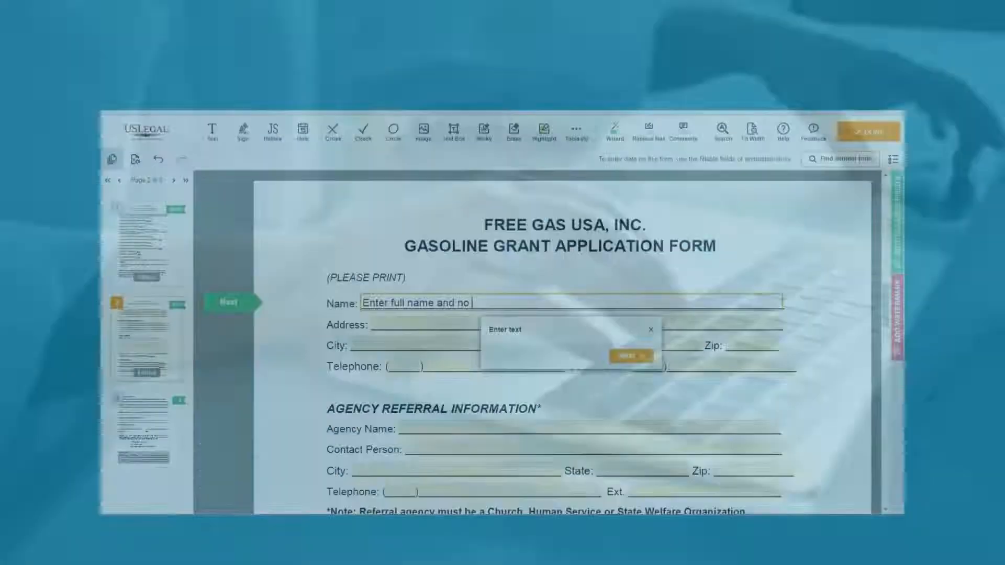
Fill in the applicant's name, address, city, state ("Mi,Ny,Ca etc"), zip ("4****"), telephone and cell phone fields with sample guidance text
{"action": "type", "text": "ick names"}
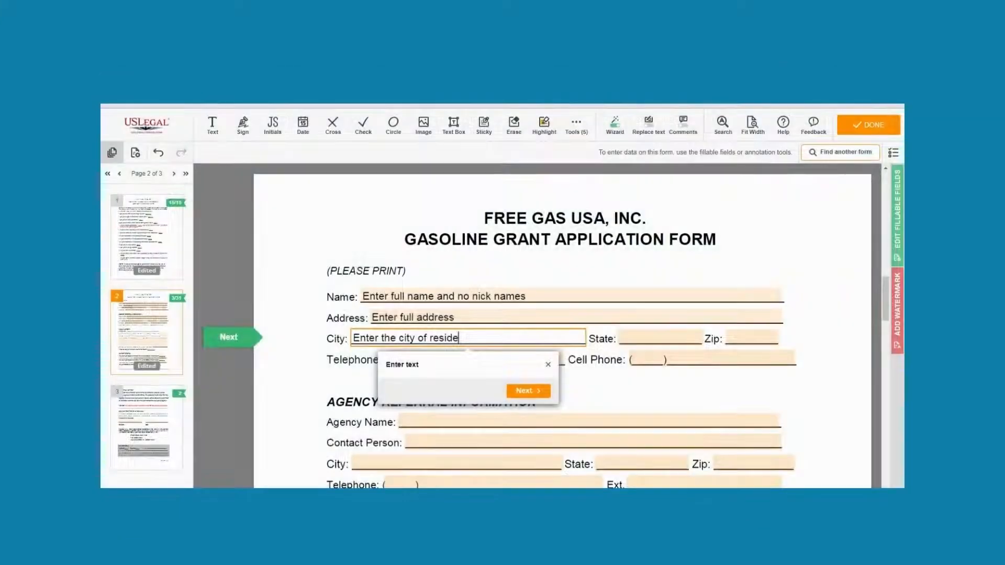
{"action": "type", "text": "nce"}
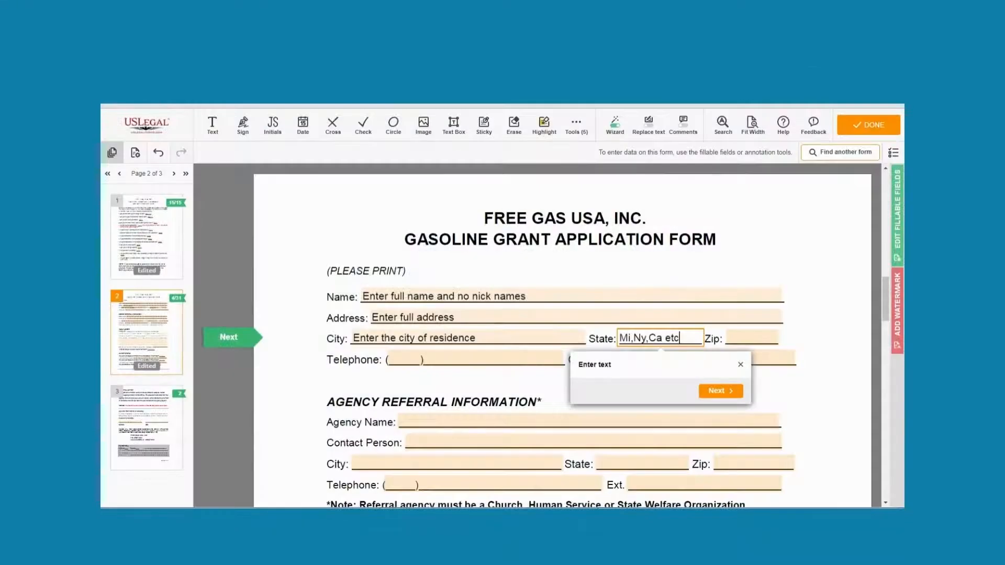
{"action": "key", "text": "Tab"}
{"action": "type", "text": "4***"}
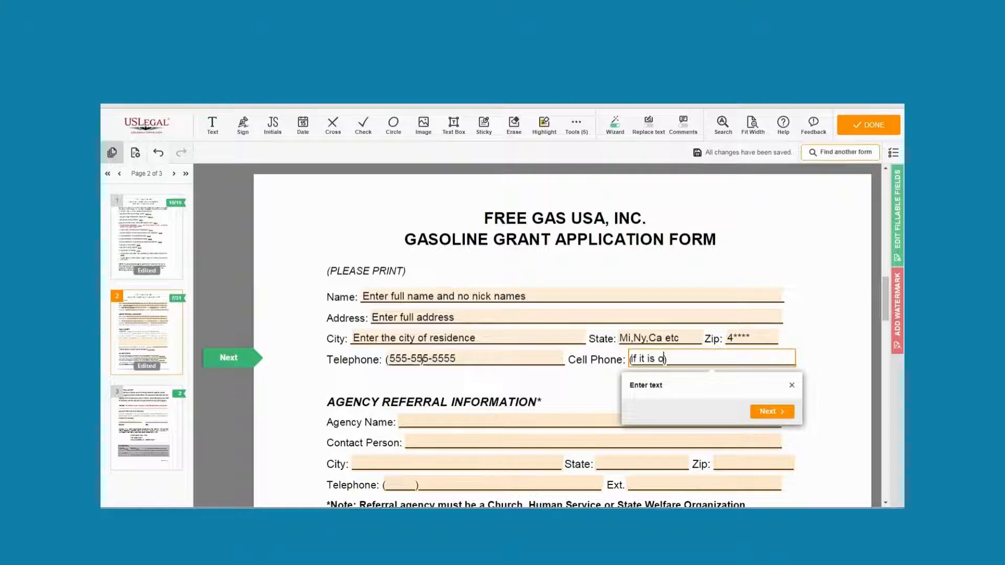
{"action": "type", "text": "one"}
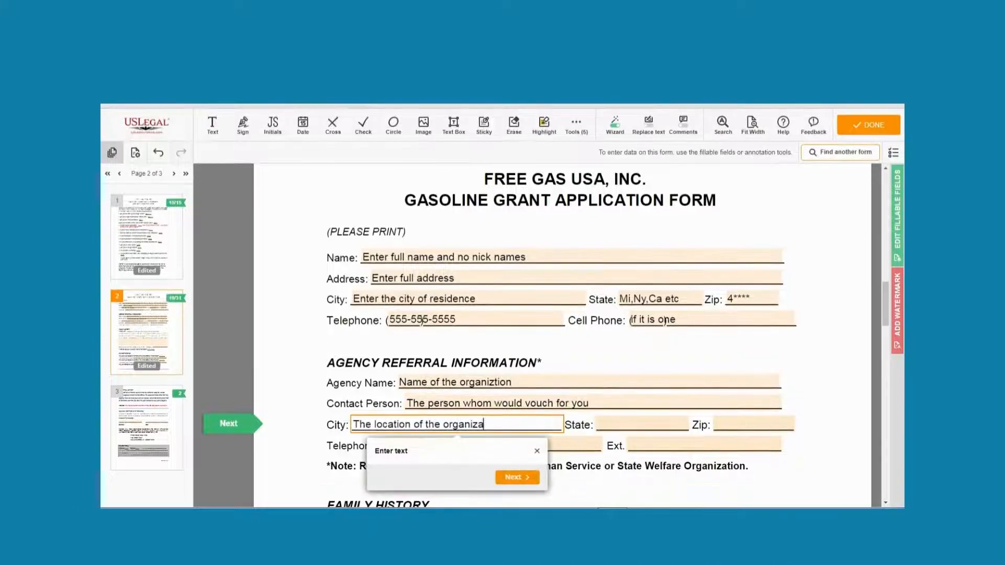
Set the referral agency's city to "The location of the organization", state to "Any state it's at" and zip to "4****"
{"action": "type", "text": "tion"}
{"action": "key", "text": "Tab"}
{"action": "type", "text": "Any state it"}
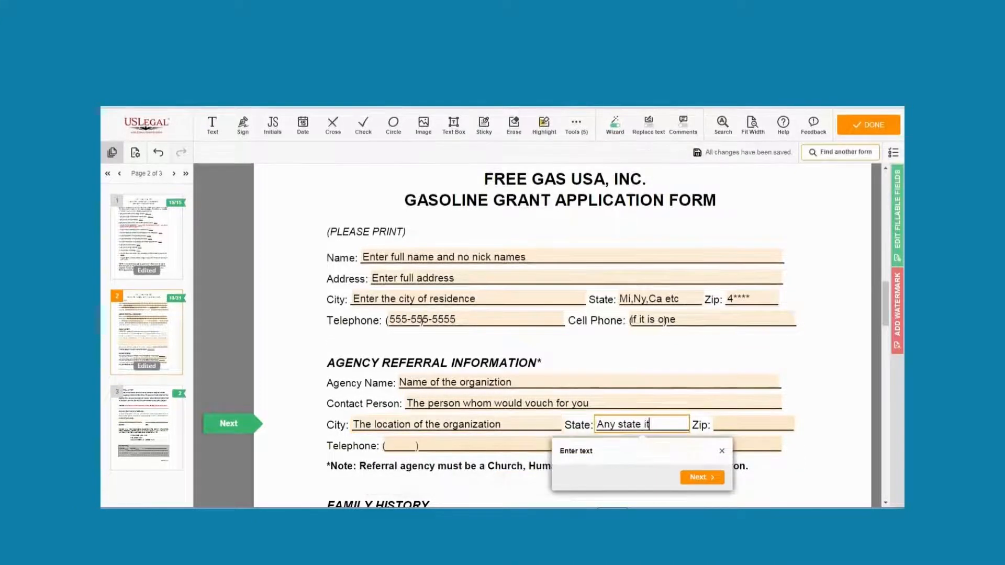
{"action": "type", "text": "'s at"}
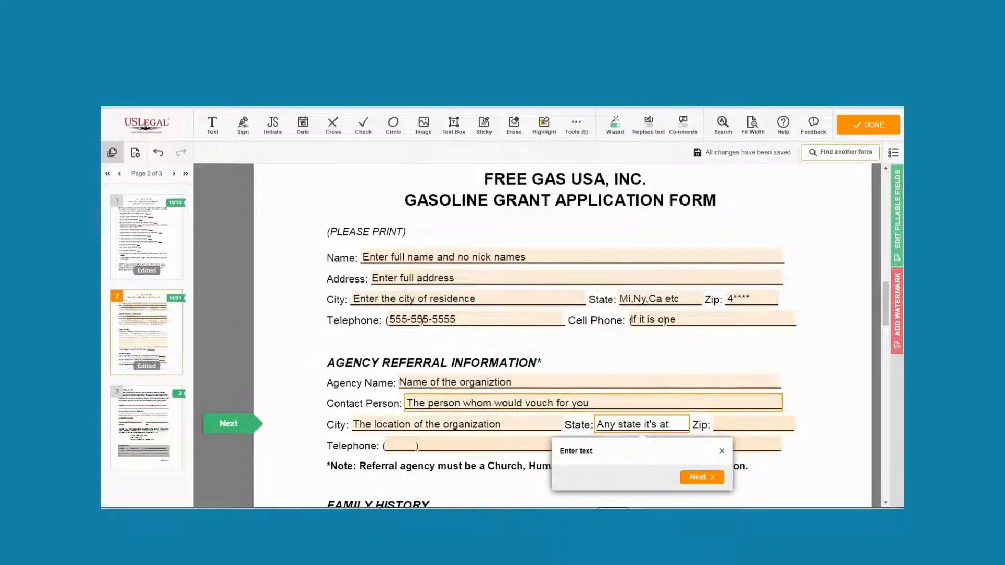
{"action": "key", "text": "BackSpace"}
{"action": "key", "text": "BackSpace"}
{"action": "key", "text": "BackSpace"}
{"action": "key", "text": "BackSpace"}
{"action": "key", "text": "BackSpace"}
{"action": "type", "text": "'s at"}
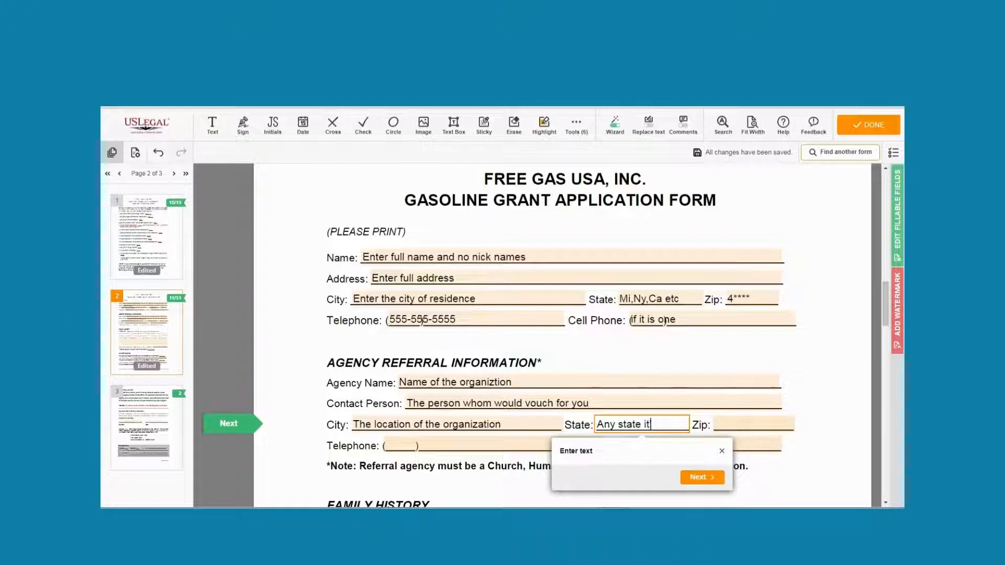
{"action": "key", "text": "Tab"}
{"action": "type", "text": "4****"}
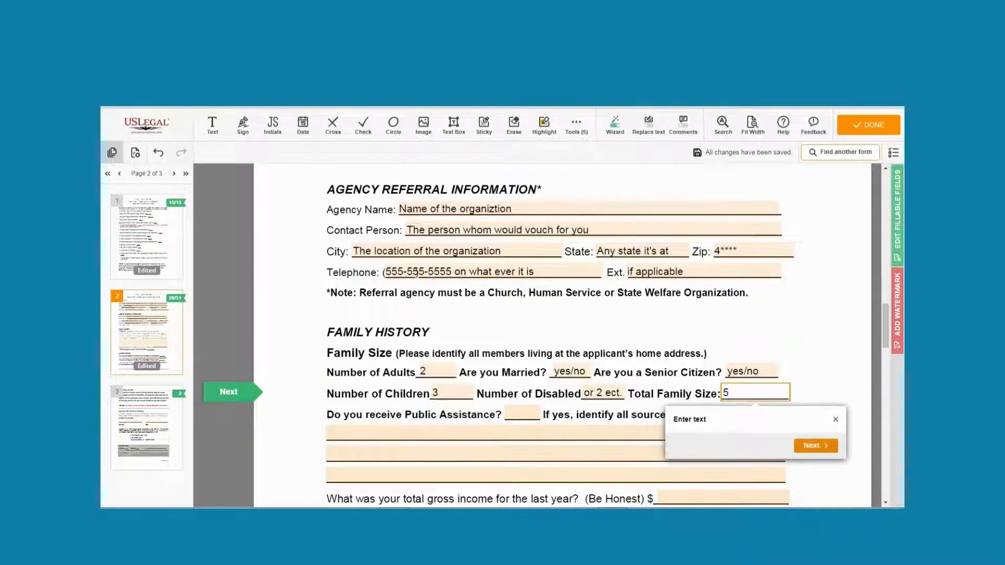
Enter "yes/no" for receiving public assistance and "You only need to list one of the assistance programs if applicable" on the first sources line
{"action": "key", "text": "Tab"}
{"action": "type", "text": "yes/no"}
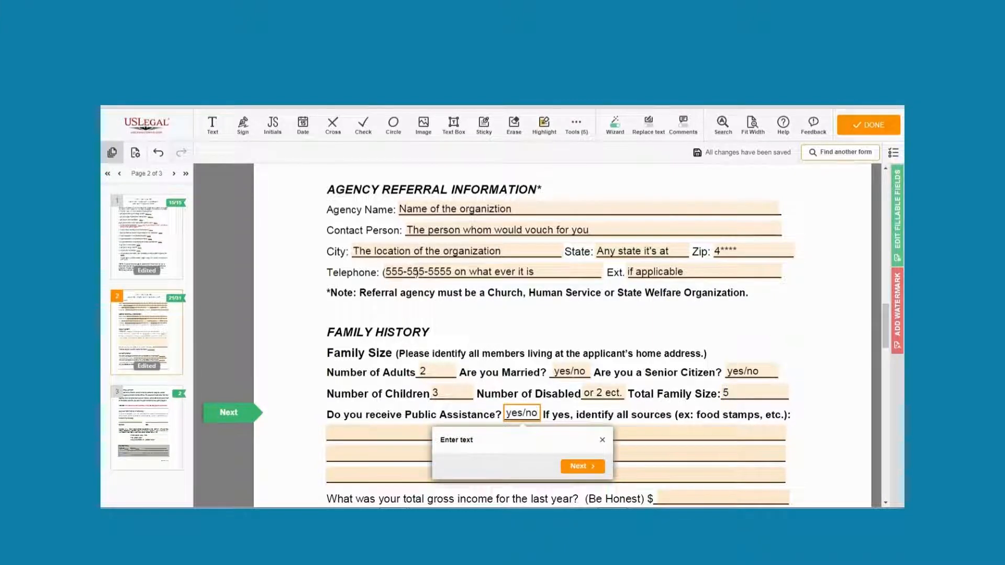
{"action": "key", "text": "Tab"}
{"action": "type", "text": "You only need to list one of the assistance programs if applicable"}
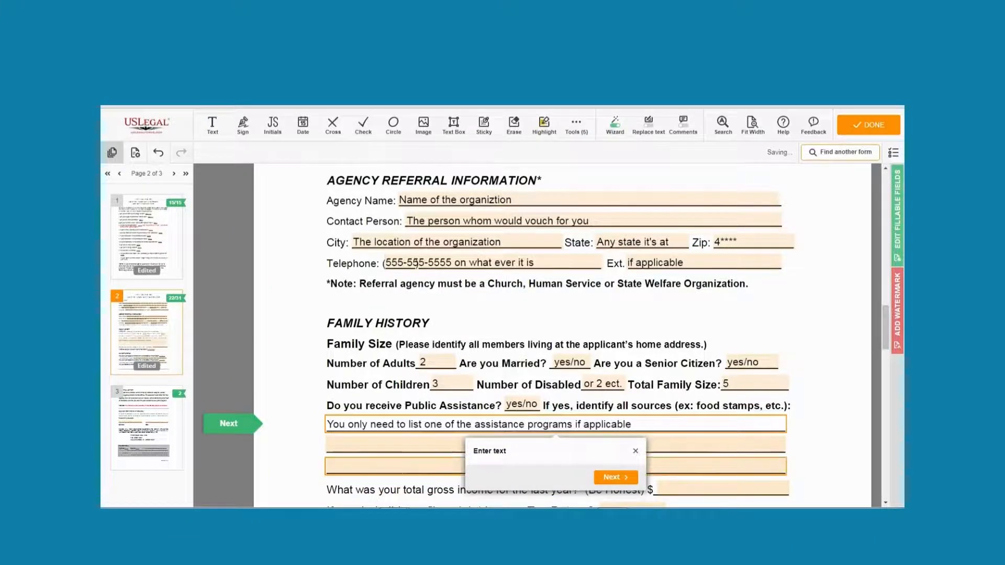
Enter "Your total pay for the year" for last year's gross income and "Yes/no" for the joint income tax return
{"action": "key", "text": "Tab"}
{"action": "key", "text": "Tab"}
{"action": "key", "text": "Tab"}
{"action": "type", "text": "Your total pay for the year"}
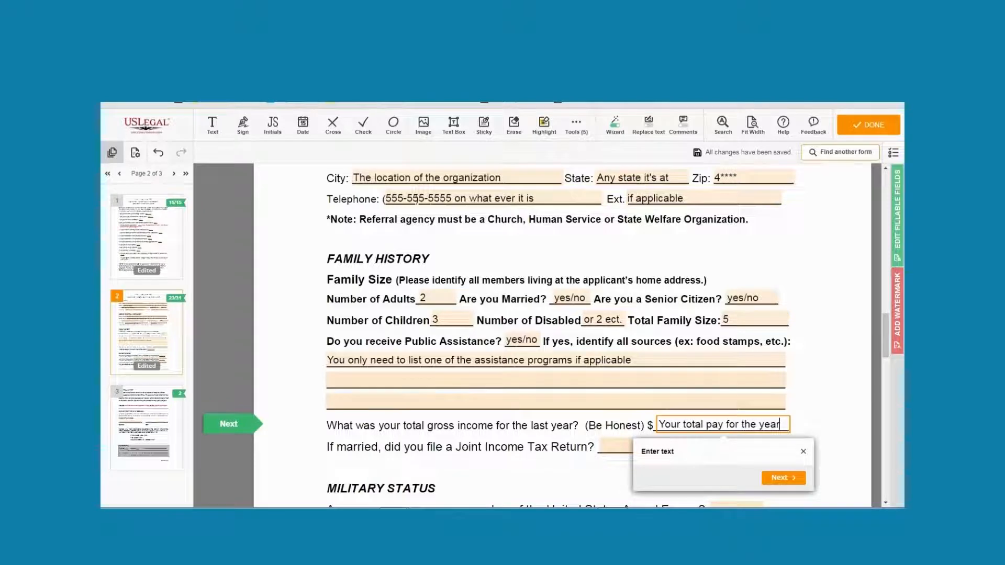
{"action": "key", "text": "Tab"}
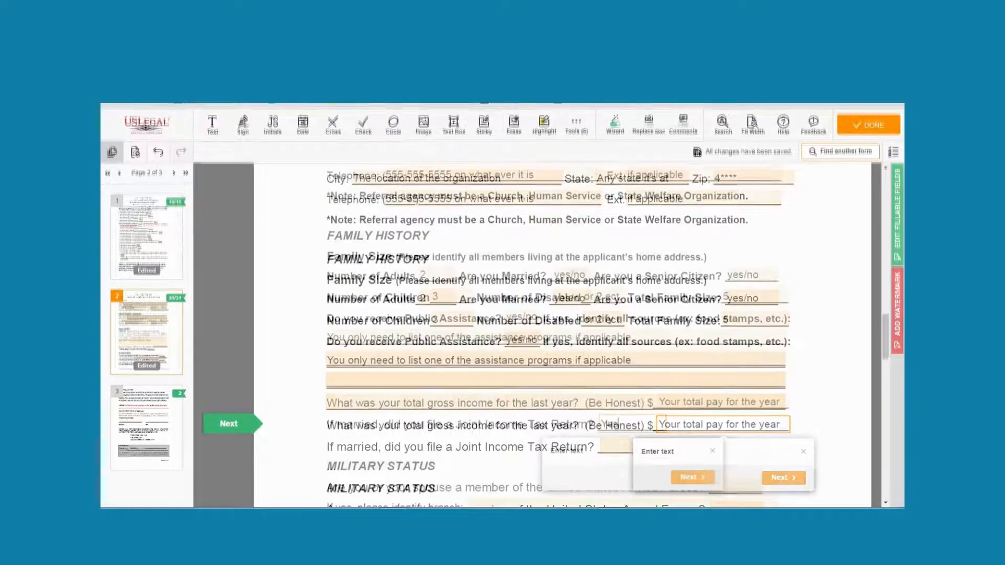
{"action": "type", "text": "Yes/no"}
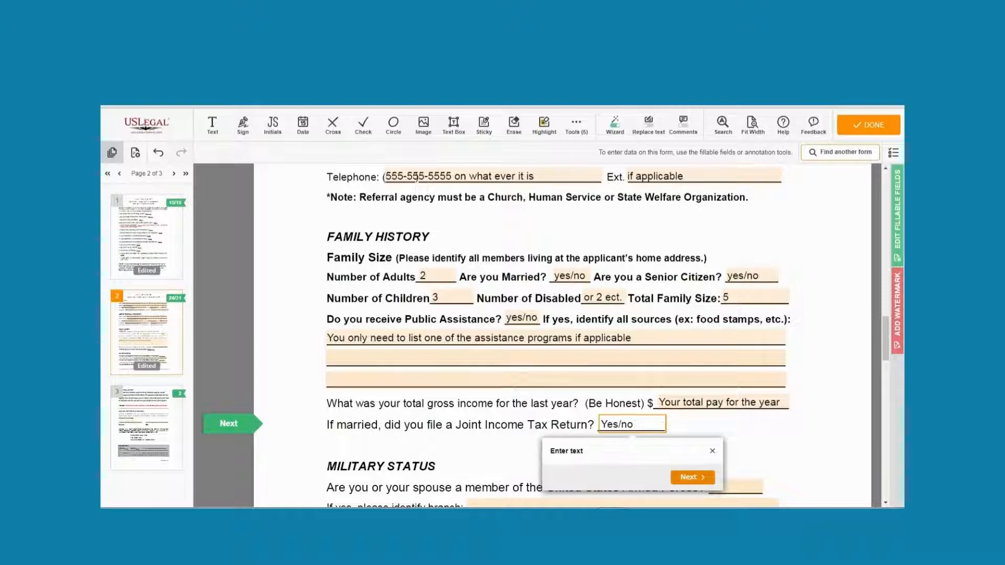
{"action": "key", "text": "BackSpace"}
{"action": "key", "text": "BackSpace"}
{"action": "type", "text": "n"}
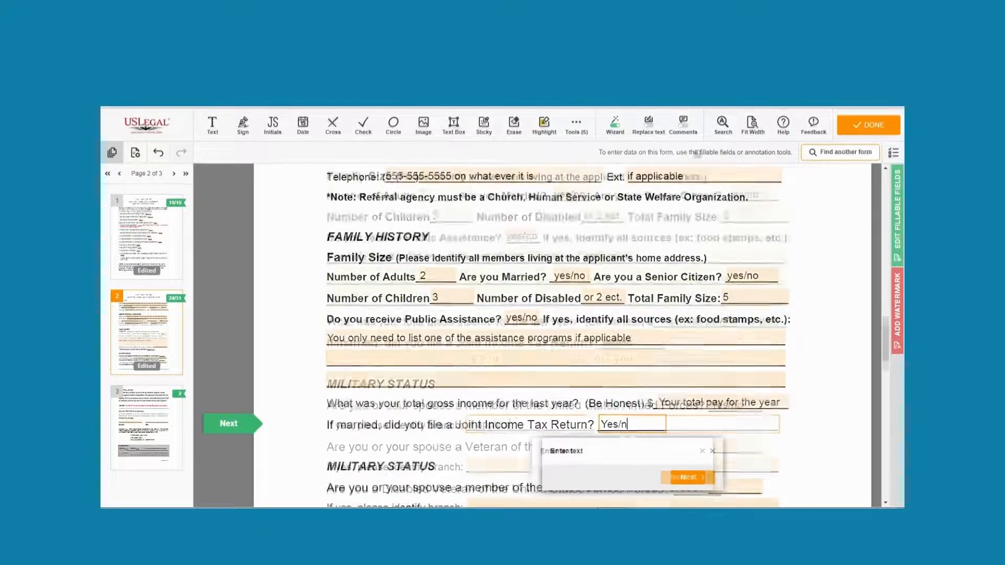
Answer the Armed Forces, veteran and disabled veteran questions with "yes/no", giving the branches as "if applicable" and "army, marines, navy if applicable"
{"action": "type", "text": "le"}
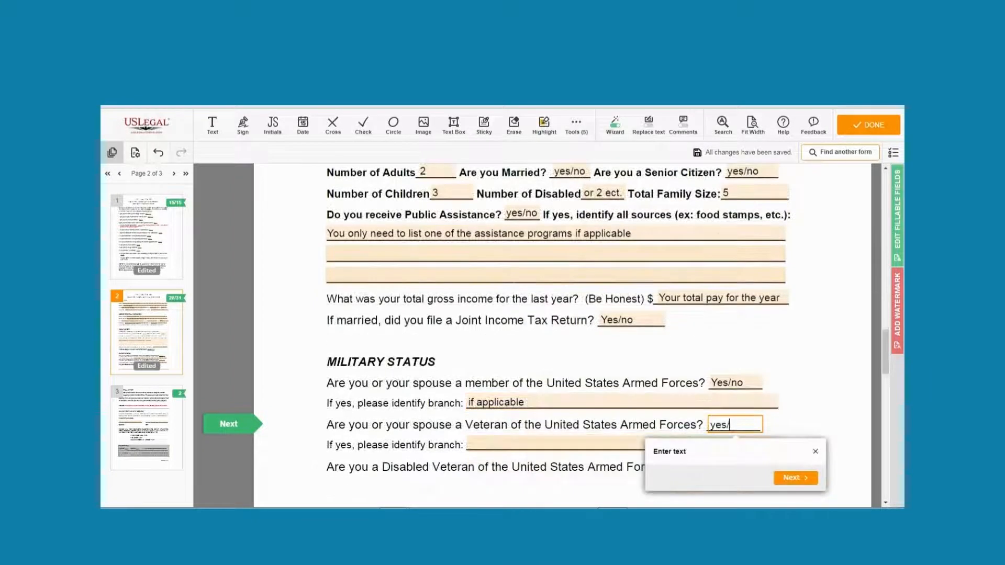
{"action": "type", "text": "no"}
{"action": "key", "text": "BackSpace"}
{"action": "key", "text": "BackSpace"}
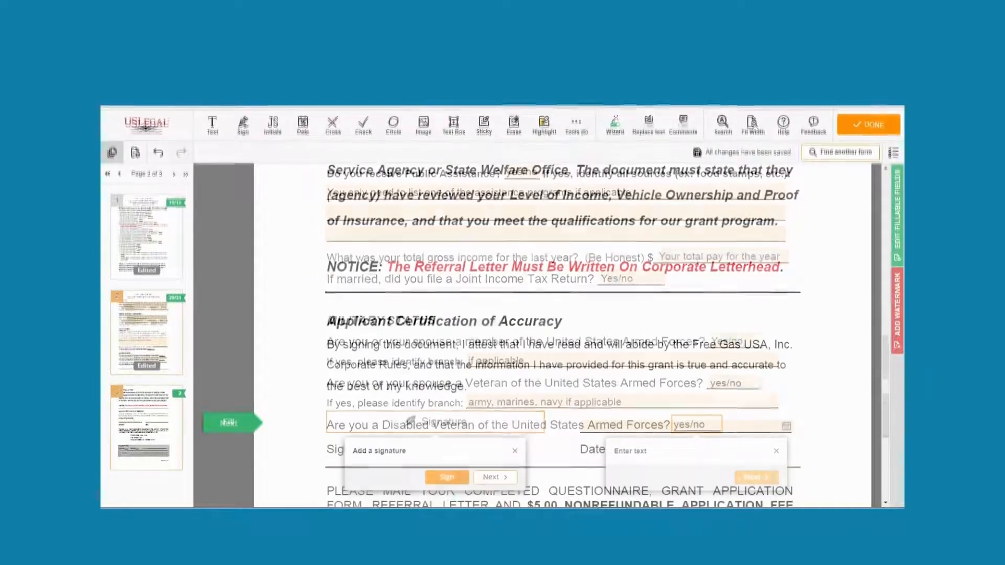